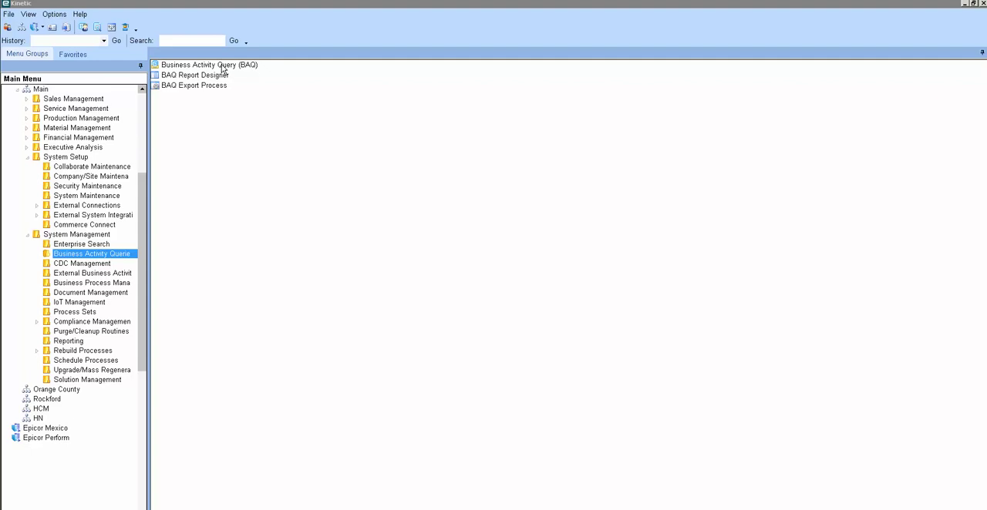
Select Business Activity Query (BAQ) under System Management > Business Activity Queries
click(222, 66)
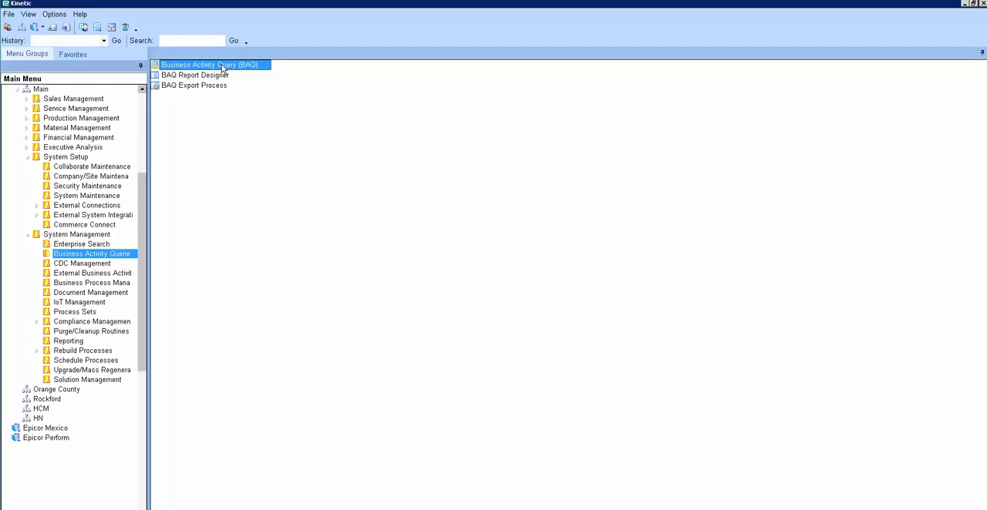
Launch BAQ Designer and create a shared query with ID and description 'PartList'
double_click(223, 68)
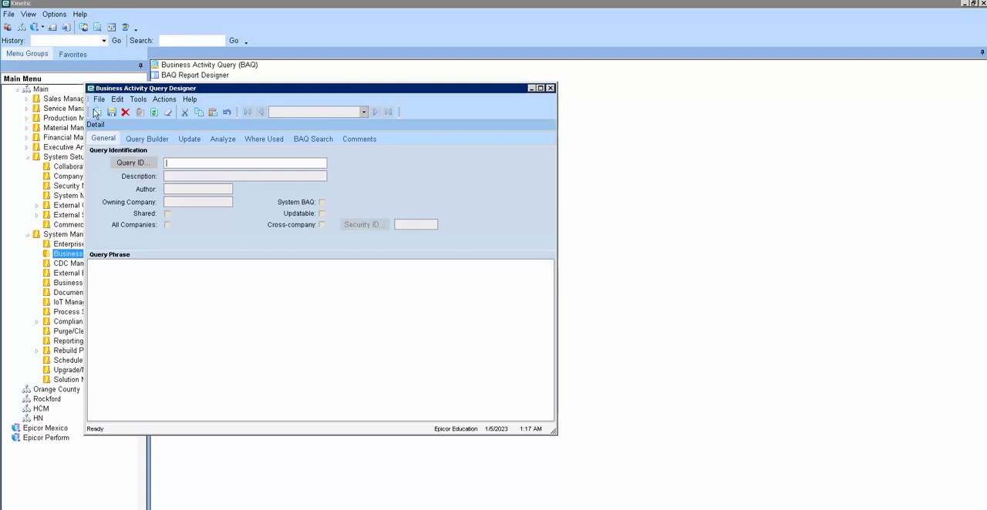
click(98, 112)
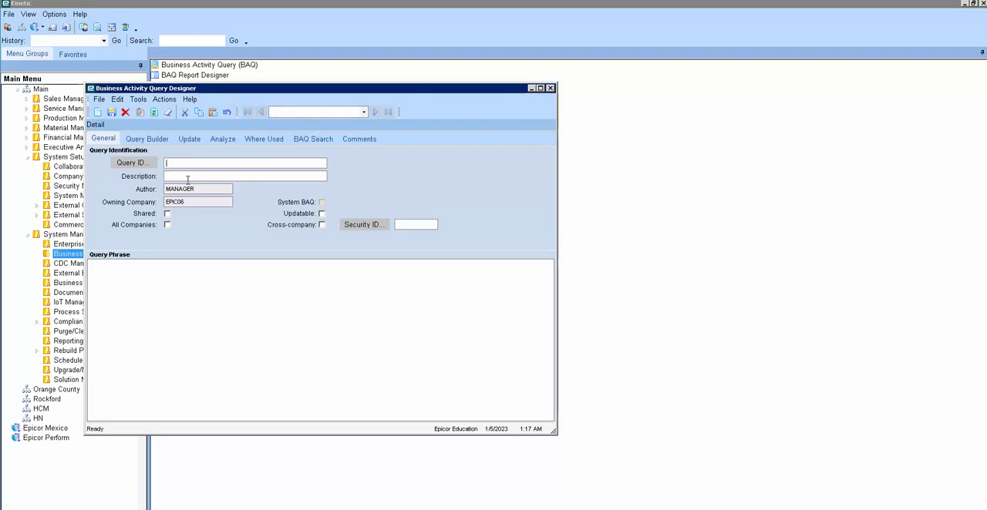
text(PartList)
key(ctrl+a)
click(188, 177)
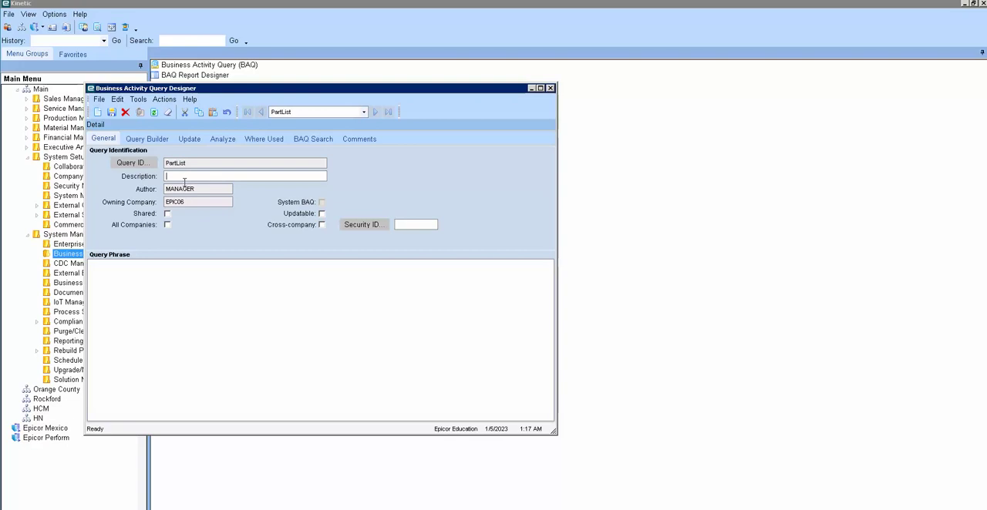
text(PartList)
click(167, 213)
click(143, 141)
click(112, 183)
text(Part)
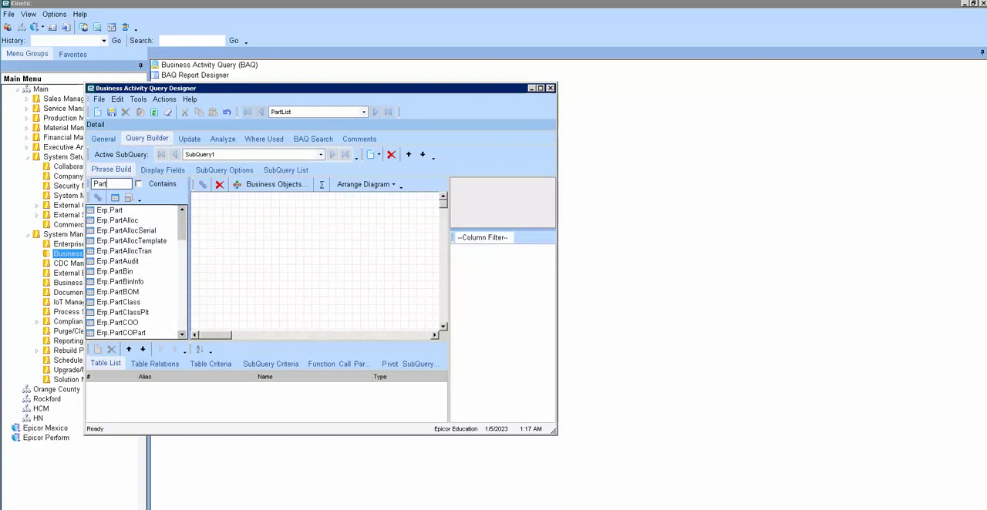
Add the Erp.Part table to the query canvas and clear the table search
drag(110, 210, 259, 235)
drag(121, 185, 79, 196)
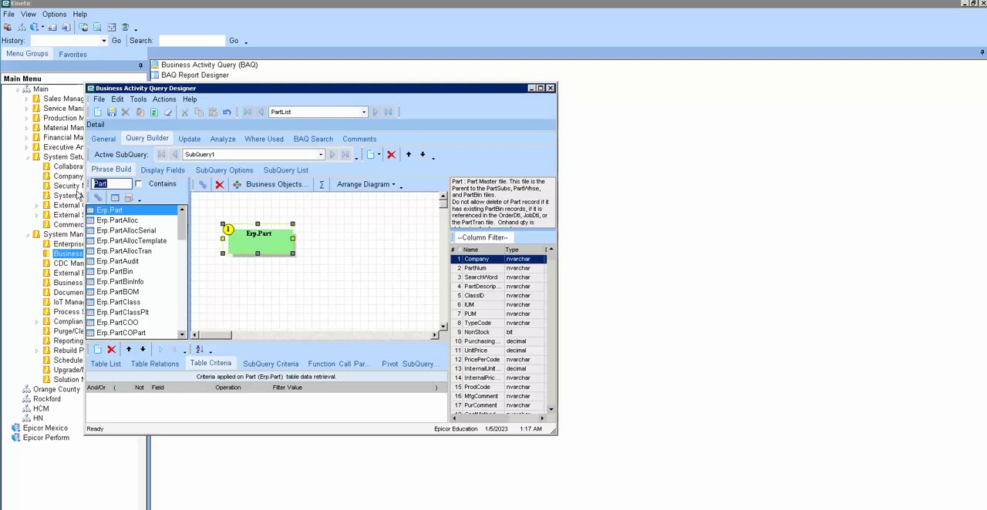
text(Plan)
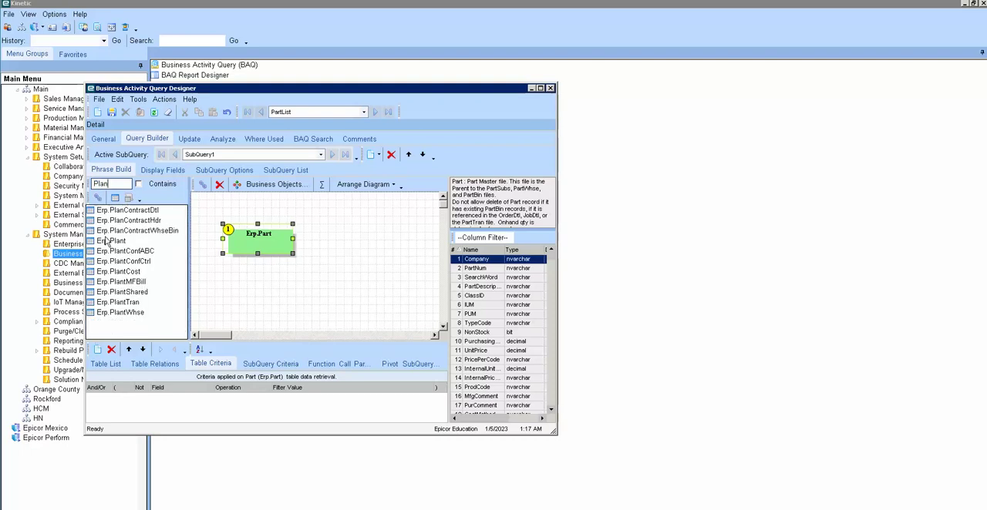
key(BackSpace)
key(BackSpace)
text(art)
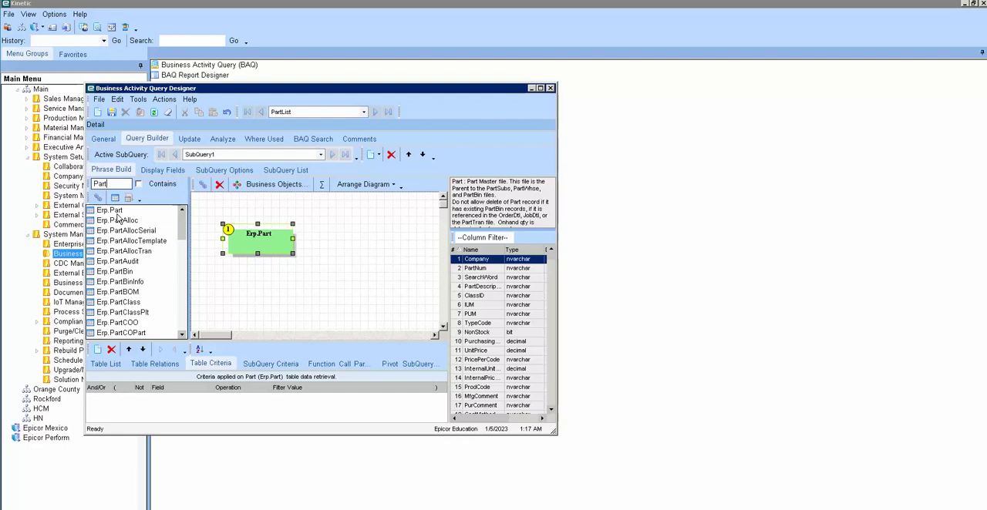
text(pl)
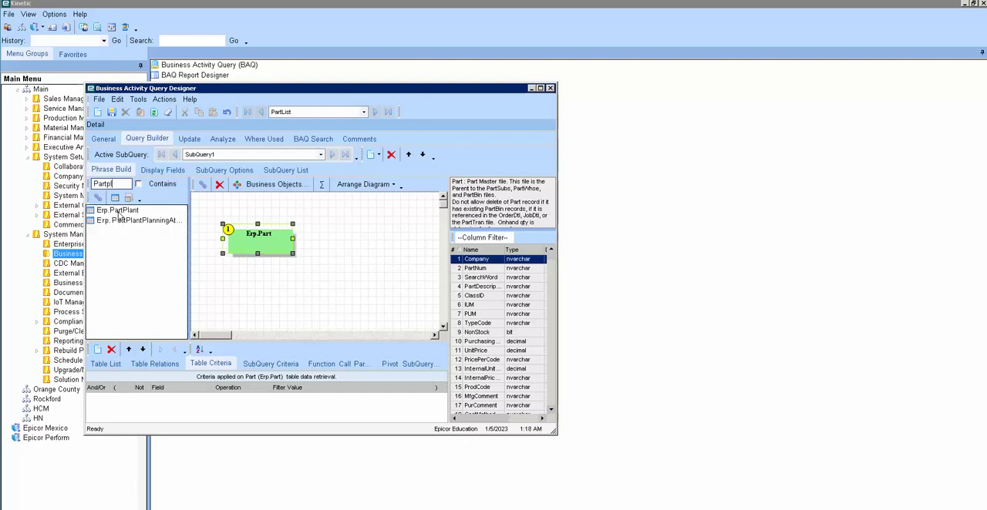
Add Erp.PartPlant linked to Part and check the Company/PartNum join
click(117, 210)
drag(335, 246, 339, 263)
drag(262, 241, 250, 224)
click(294, 249)
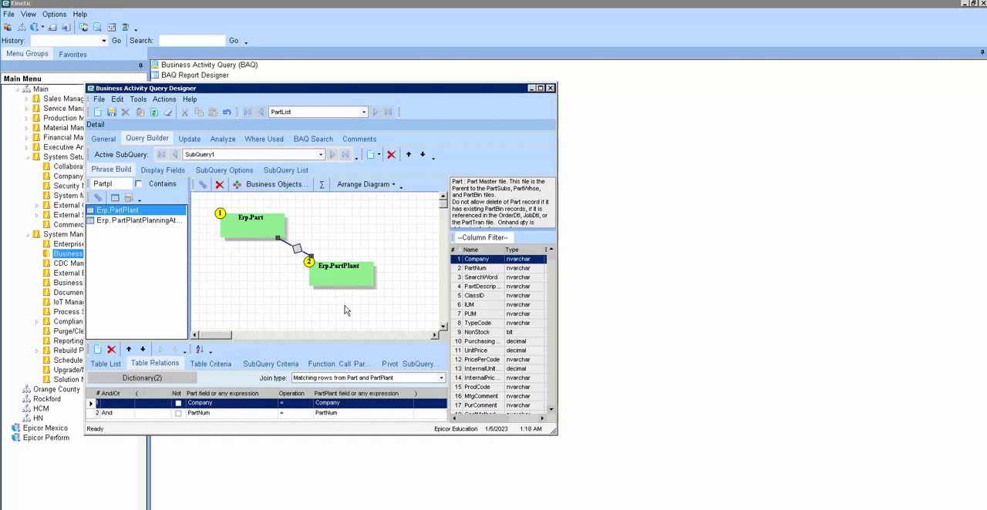
Display Part's company, number, search word, description, class, units, type, and PartPlant.Plant
click(157, 171)
click(106, 233)
click(140, 244)
click(226, 259)
click(225, 259)
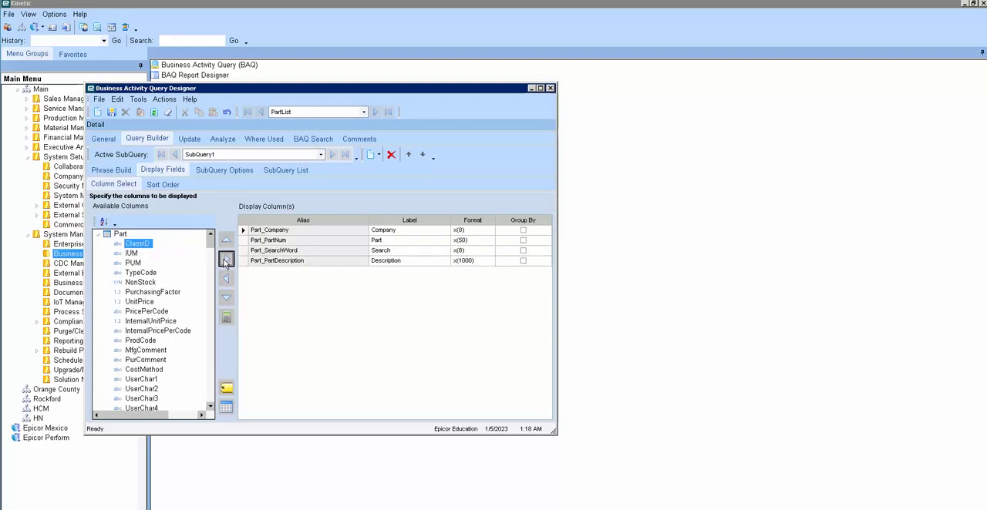
click(226, 259)
click(226, 259)
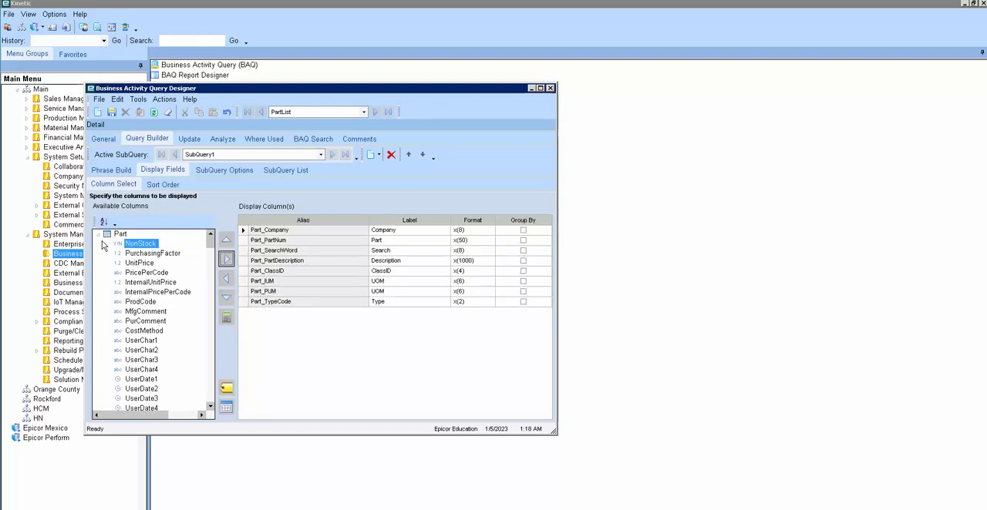
click(98, 234)
click(97, 244)
click(135, 262)
click(226, 259)
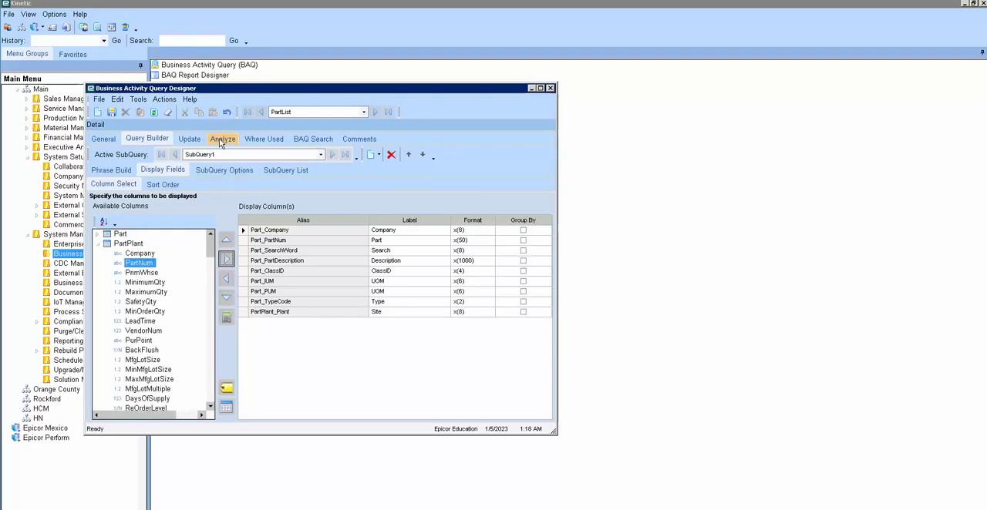
Sort the query results by Part.PartNum
click(163, 185)
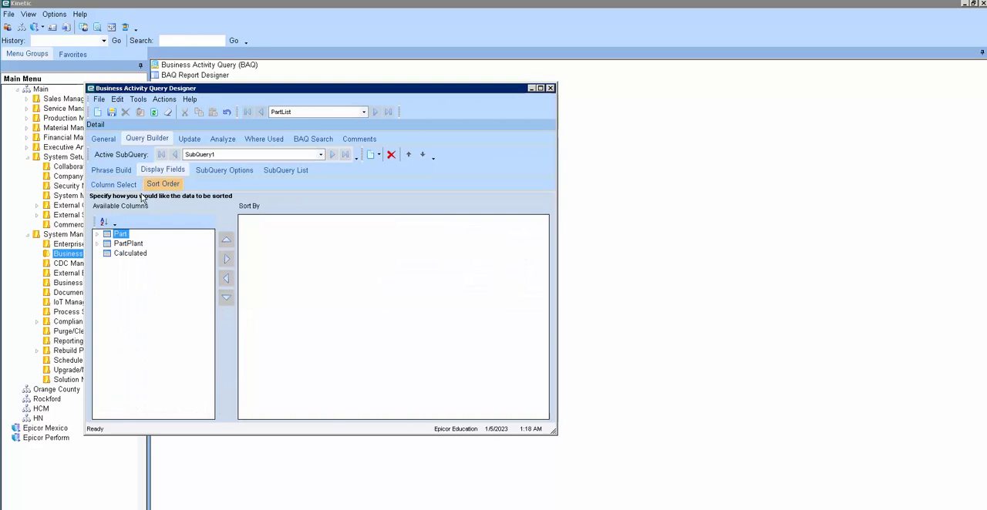
click(98, 234)
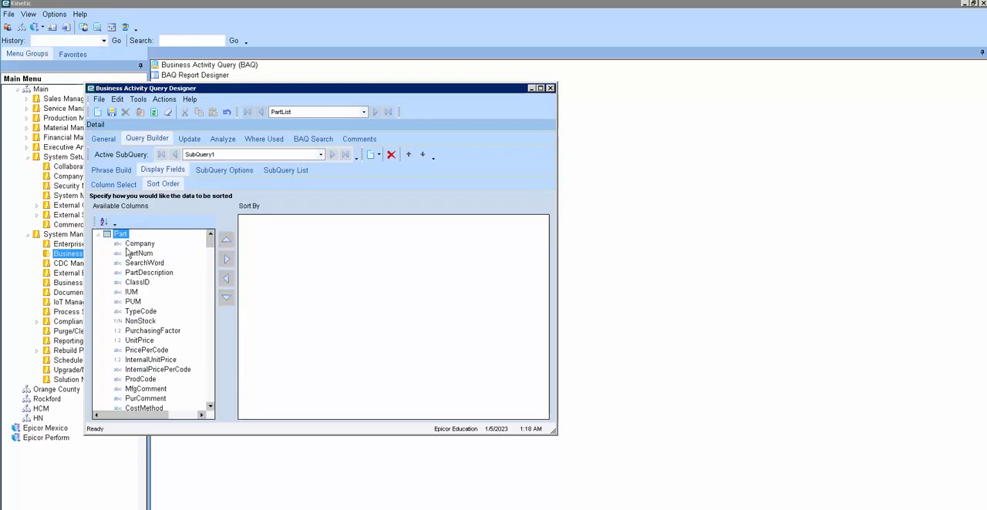
click(139, 254)
click(226, 258)
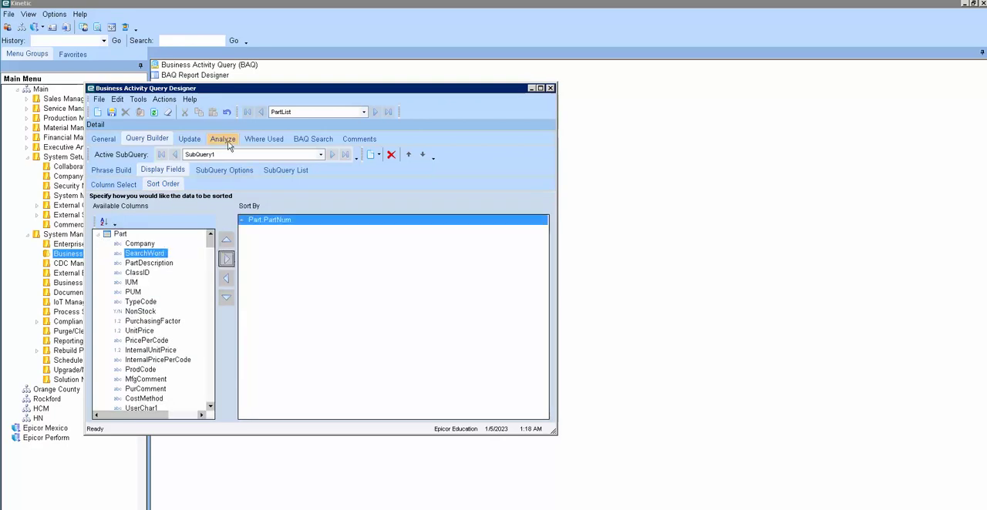
Test the query in Analyze and select the three duplicate 001MP rows
click(222, 138)
click(155, 418)
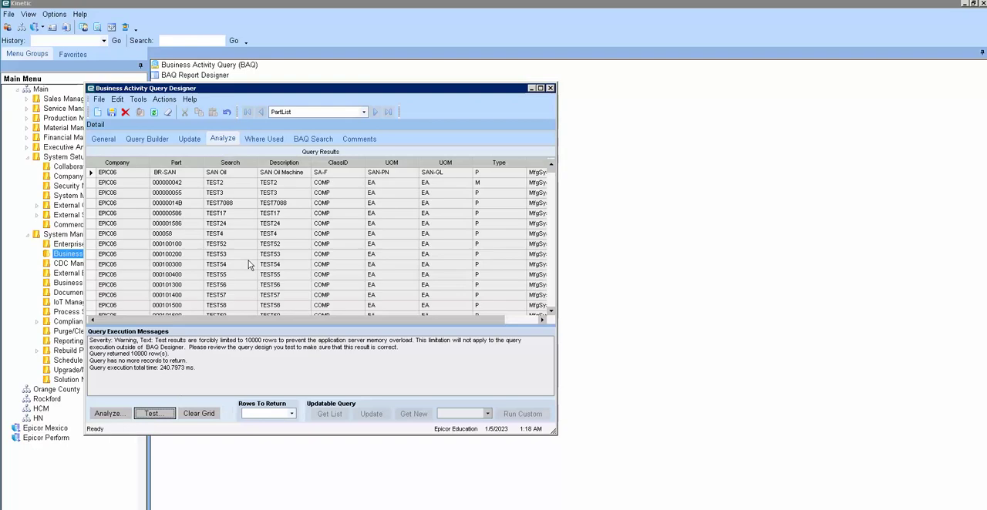
double_click(423, 90)
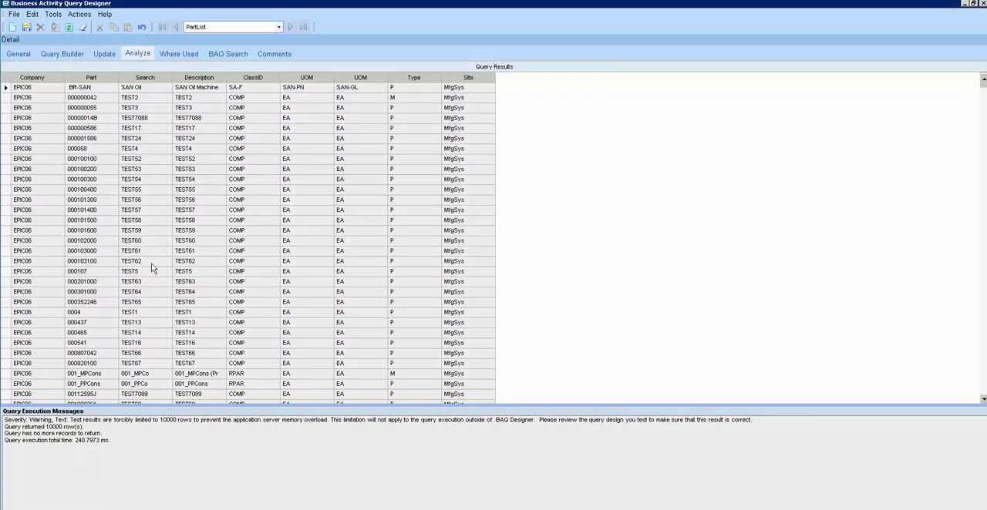
scroll(155, 262, down, 4)
scroll(339, 254, down, 3)
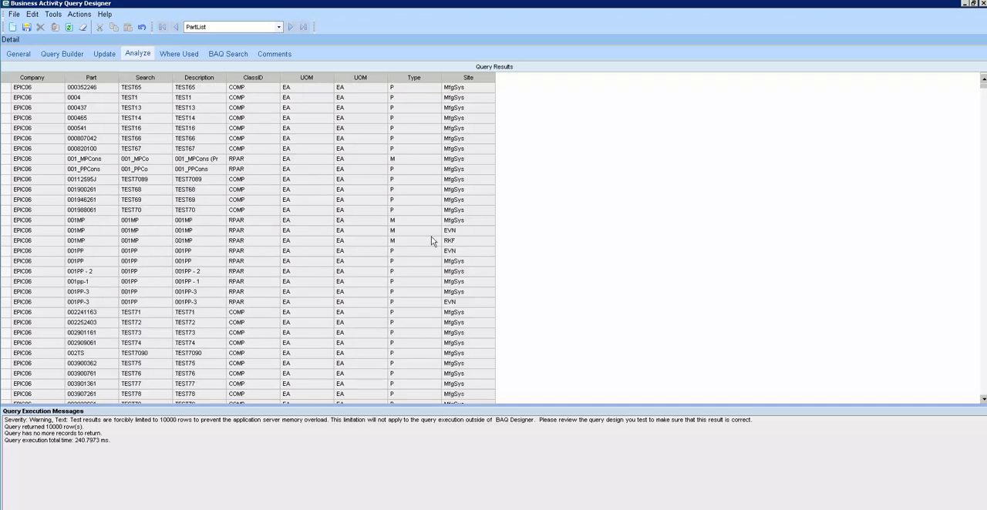
click(14, 224)
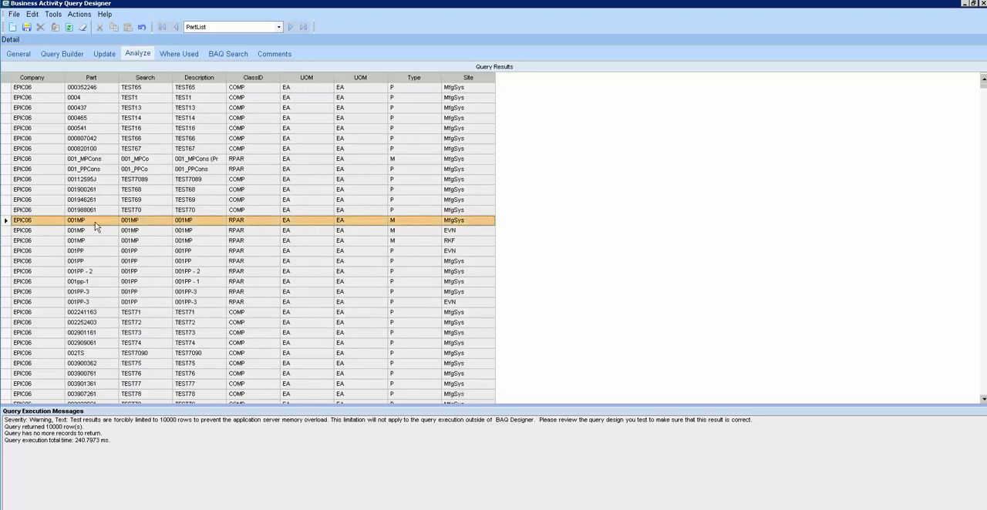
shift+click(6, 240)
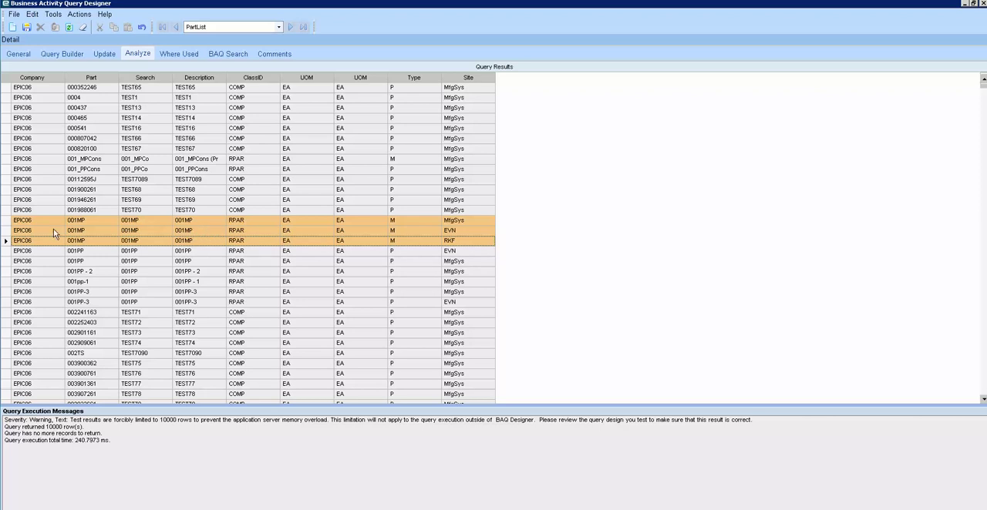
Inspect the 001MP rows' separate sites, such as MfgSys and RKF
click(65, 55)
click(179, 54)
click(137, 54)
click(62, 54)
click(138, 54)
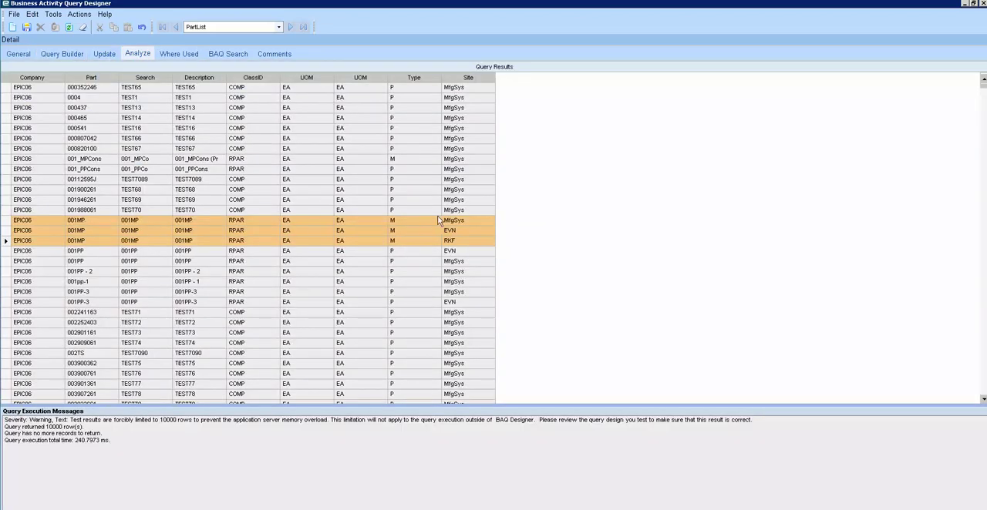
click(473, 222)
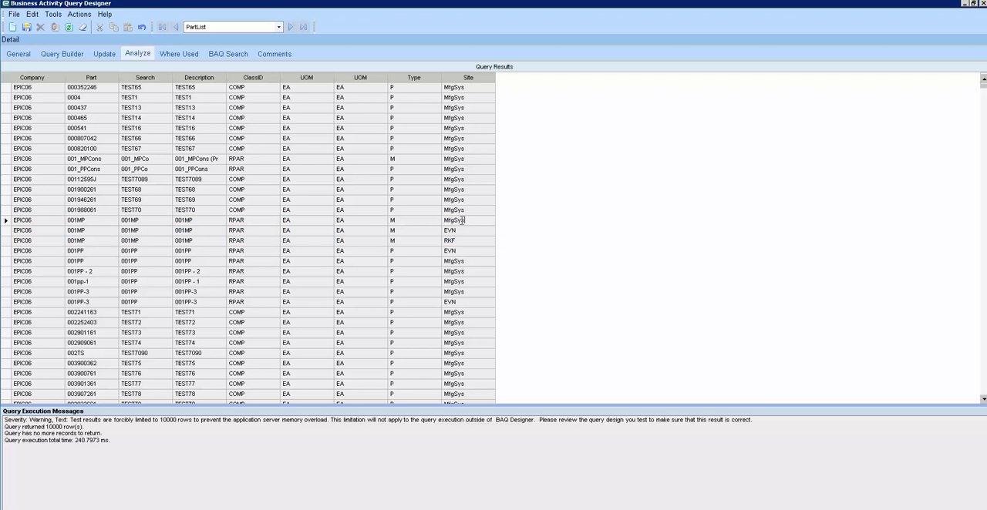
double_click(456, 220)
click(462, 232)
double_click(450, 240)
Remove the PartPlant_Plant column from the query's Display Columns
click(62, 54)
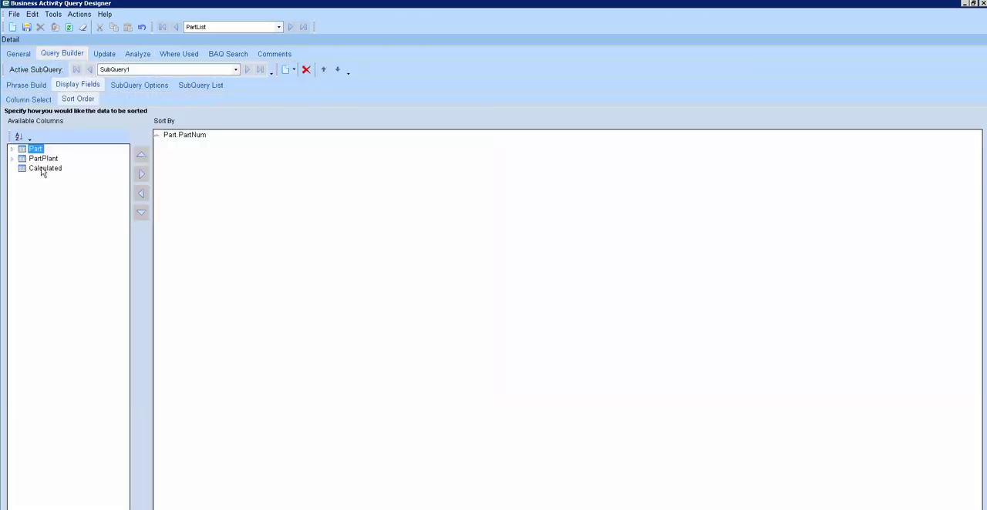
click(28, 99)
click(222, 227)
click(141, 194)
click(460, 304)
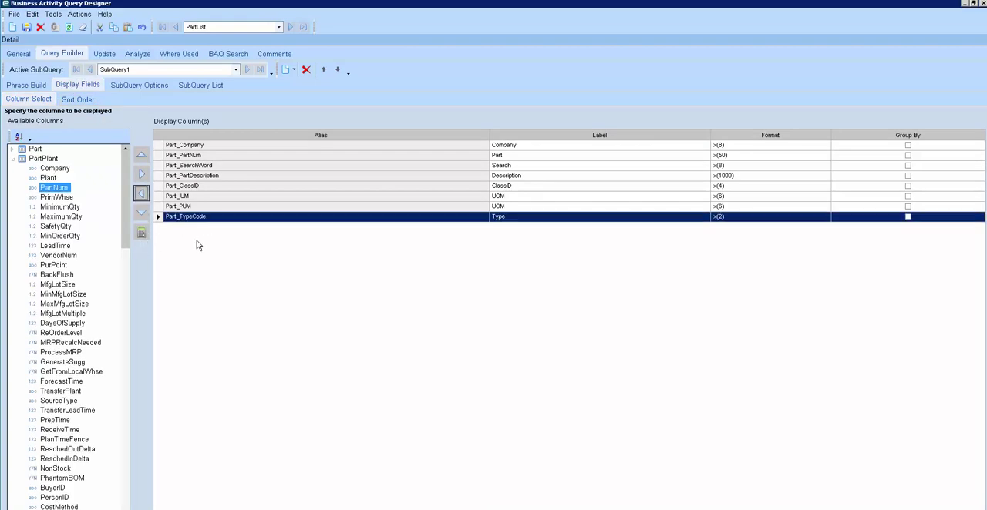
Tick Group By for all eight Part display columns
click(907, 145)
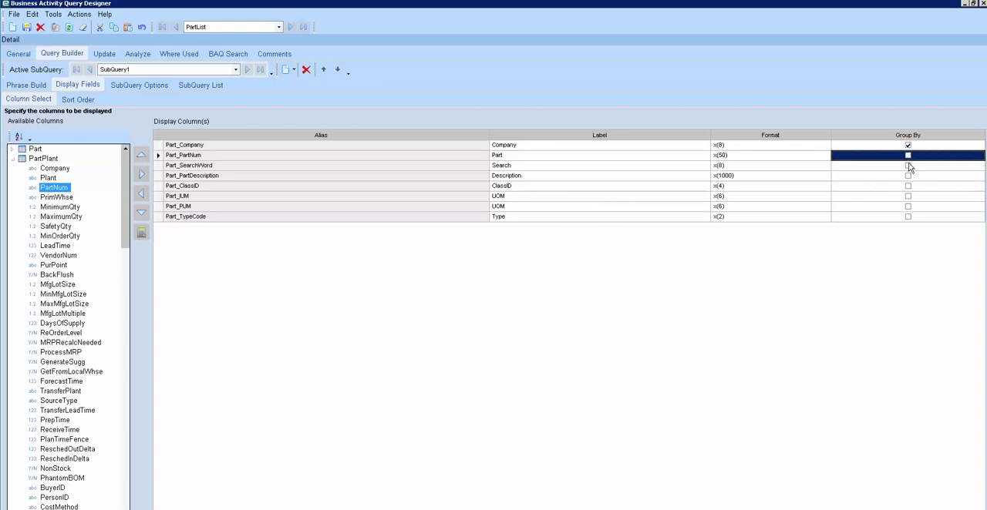
click(907, 165)
click(907, 186)
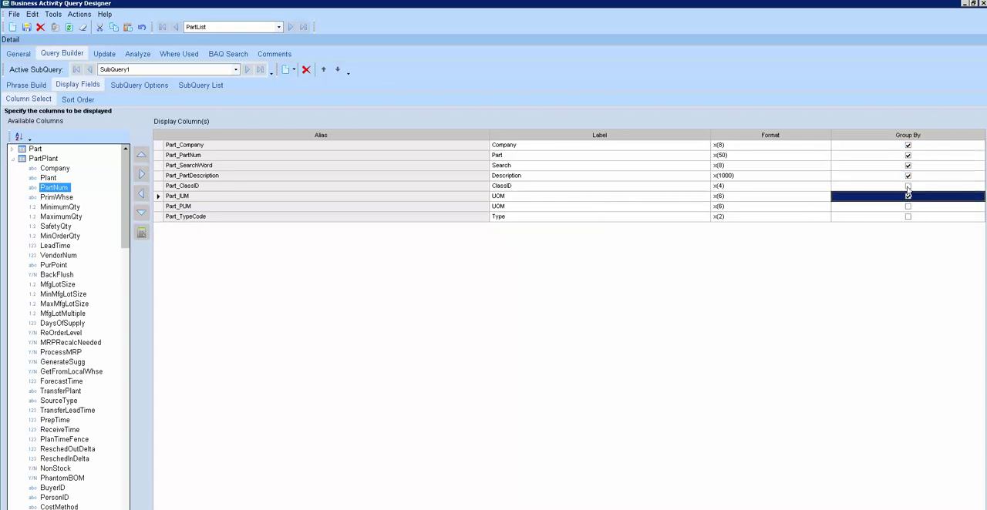
click(907, 196)
click(907, 217)
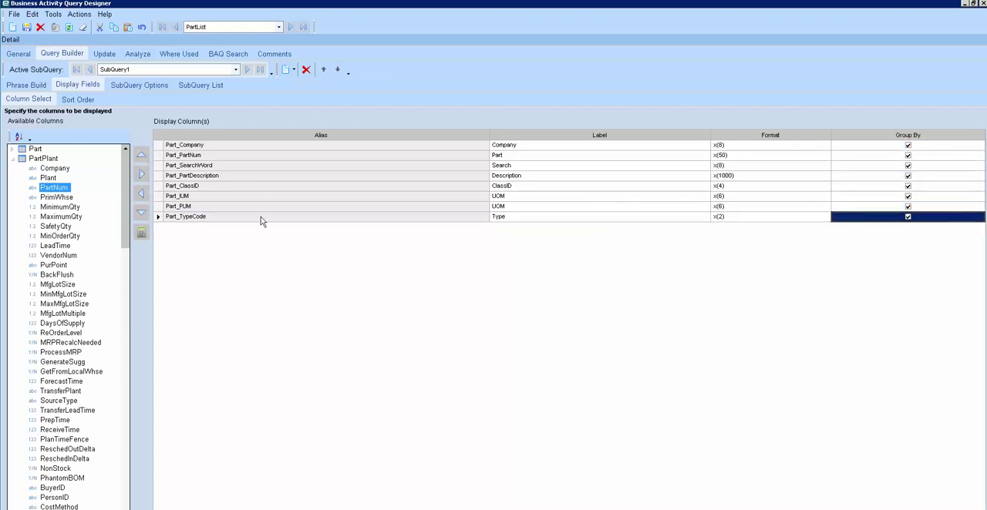
Create a calculated field named Site with nvarchar type and x(50) format
click(141, 234)
click(263, 161)
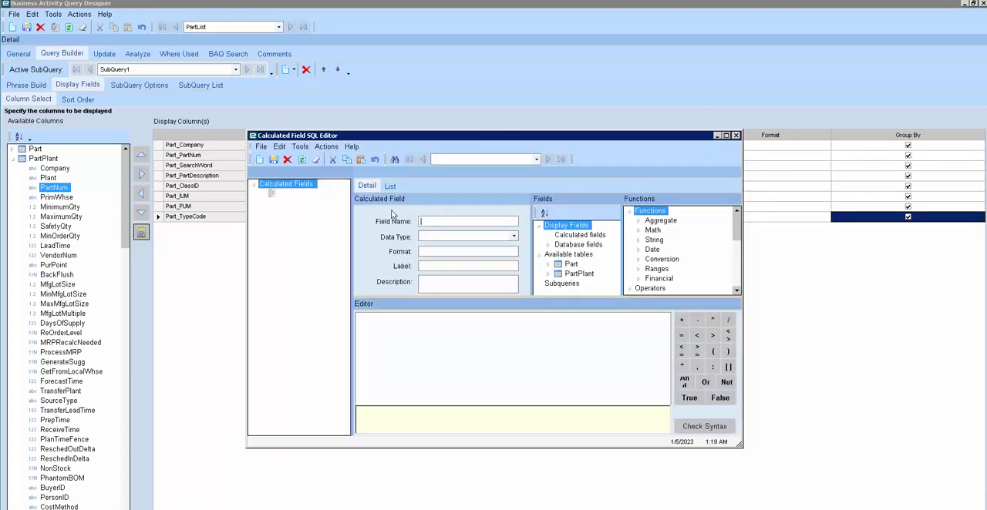
text(Site)
key(Tab)
click(467, 237)
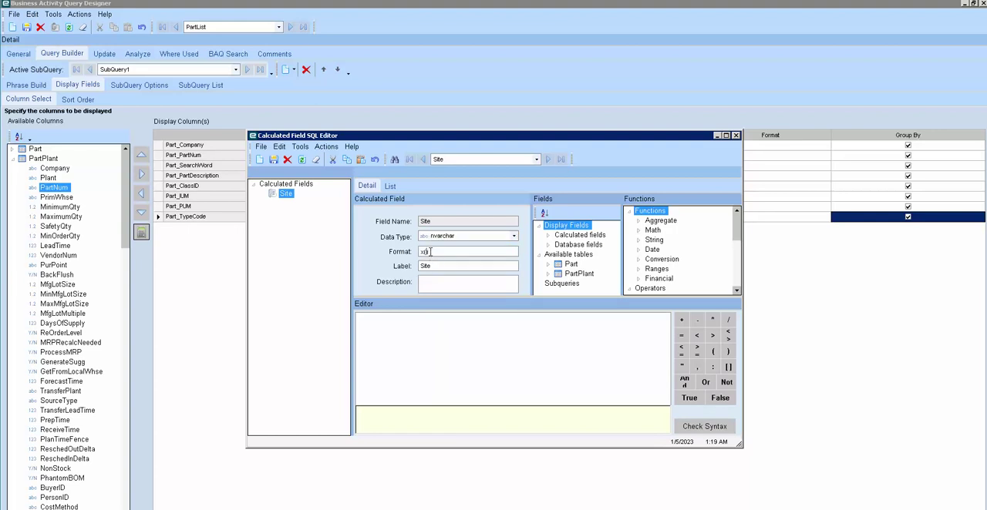
text(50)
Set Site's expression to string_agg(PartPlant.Plant,','), verify its syntax, and save it
click(432, 330)
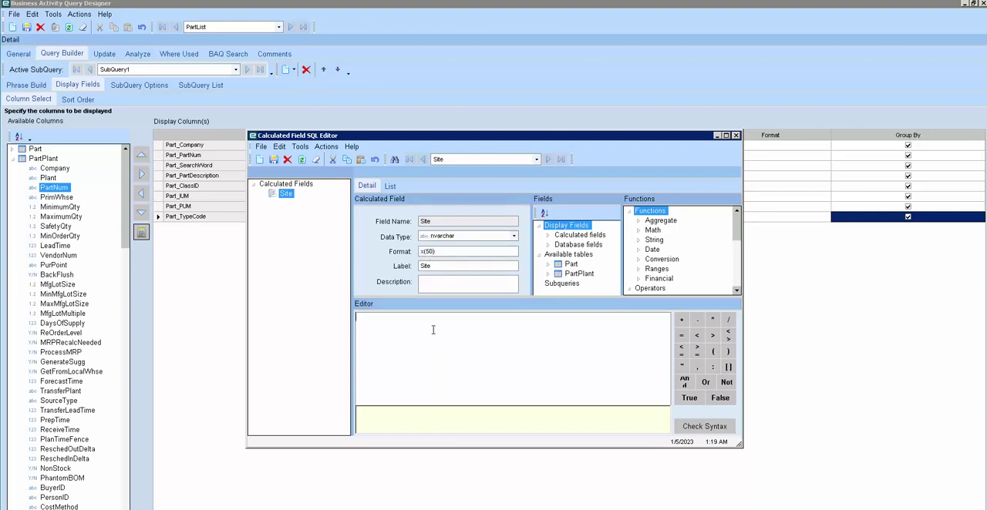
text(string_agg()
text(,',)
text(')
click(548, 275)
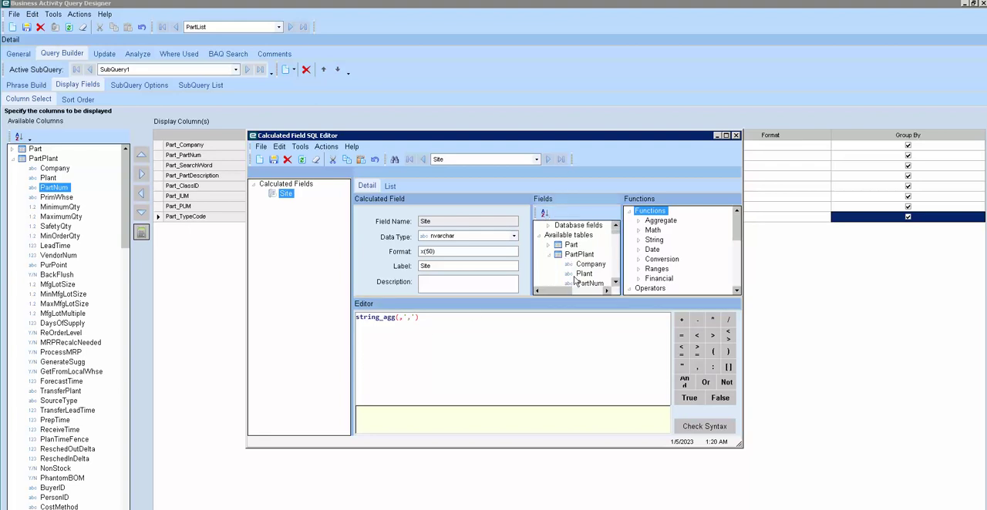
double_click(583, 274)
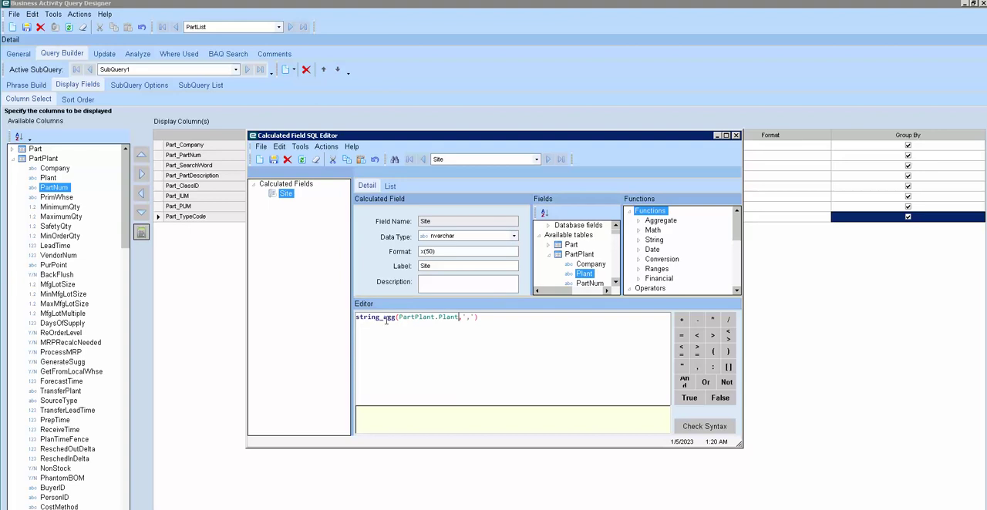
click(685, 426)
click(512, 327)
click(274, 160)
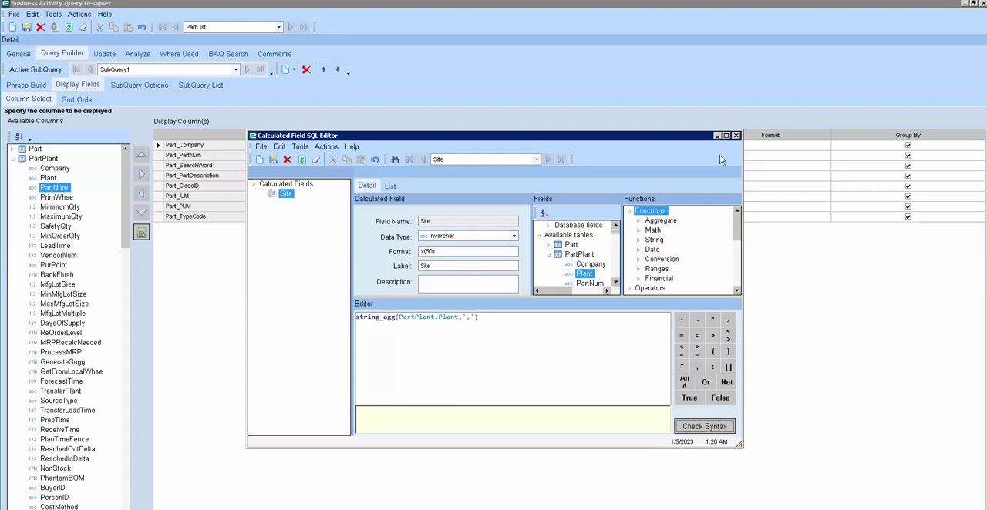
click(737, 136)
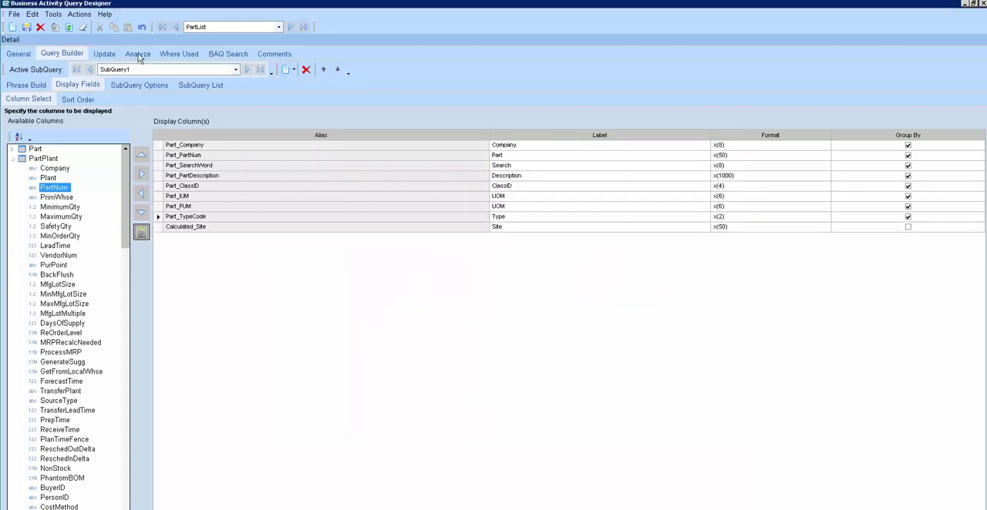
Save PartList and rerun the test, viewing the results maximized
click(27, 27)
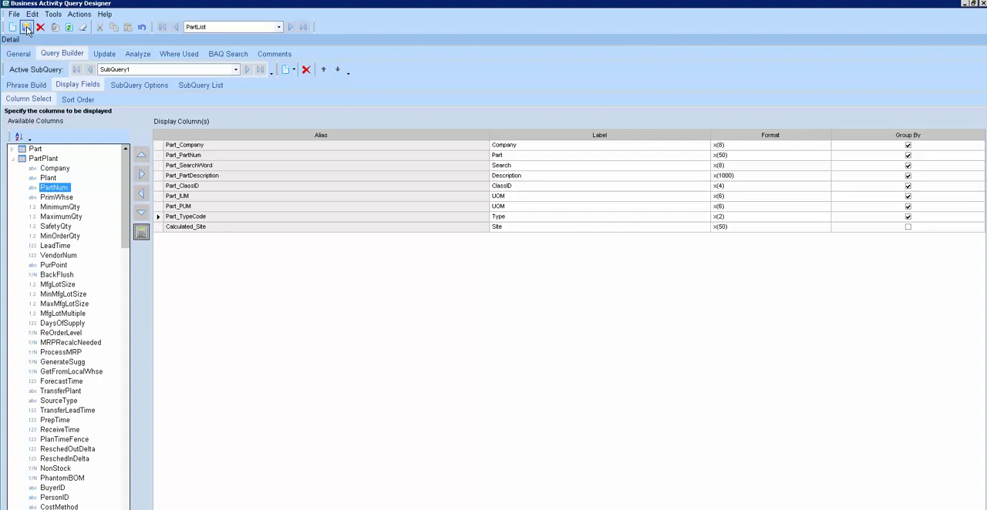
click(137, 54)
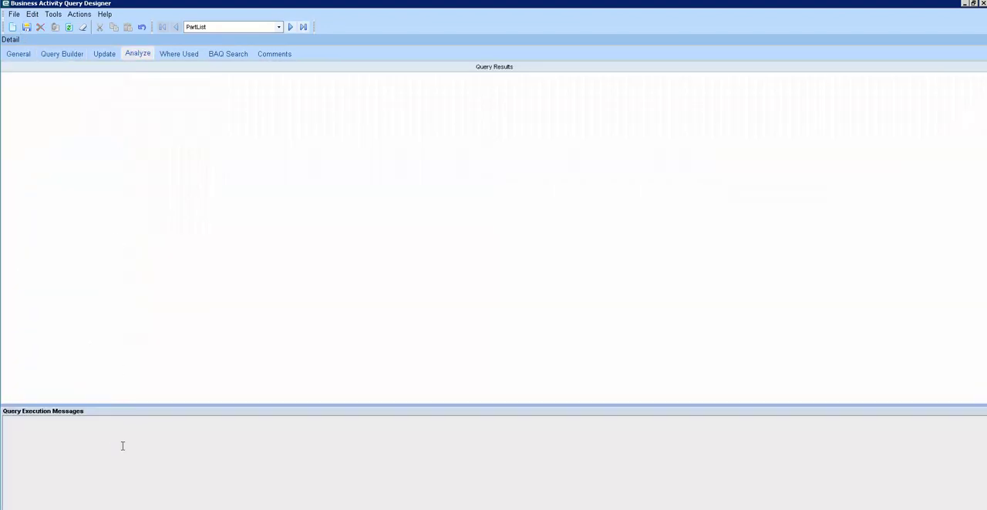
double_click(317, 11)
click(152, 414)
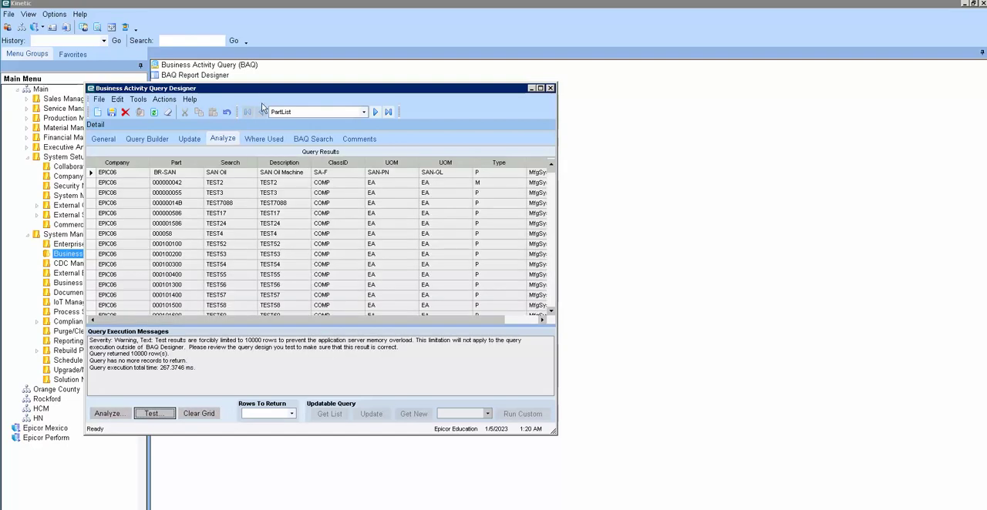
double_click(274, 94)
scroll(139, 306, down, 3)
scroll(140, 307, down, 3)
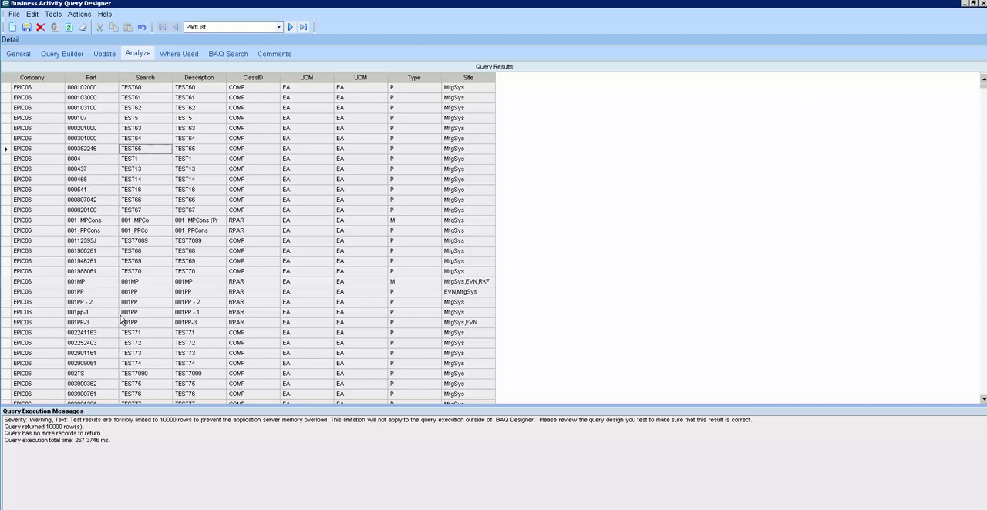
click(12, 282)
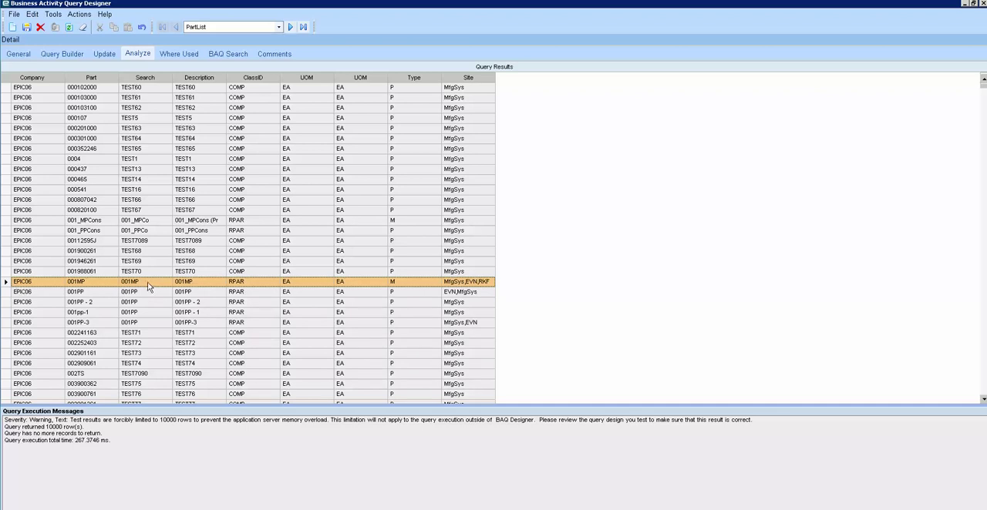
double_click(467, 281)
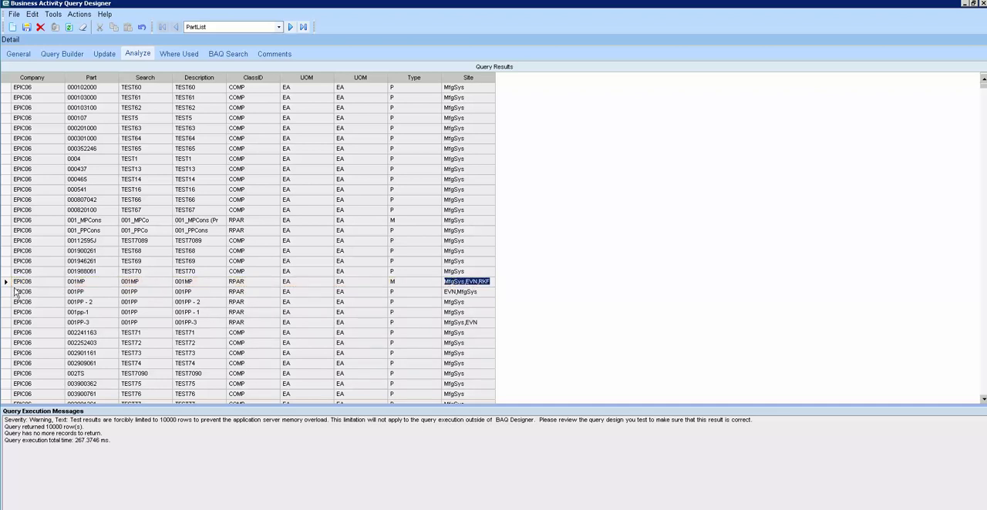
click(8, 282)
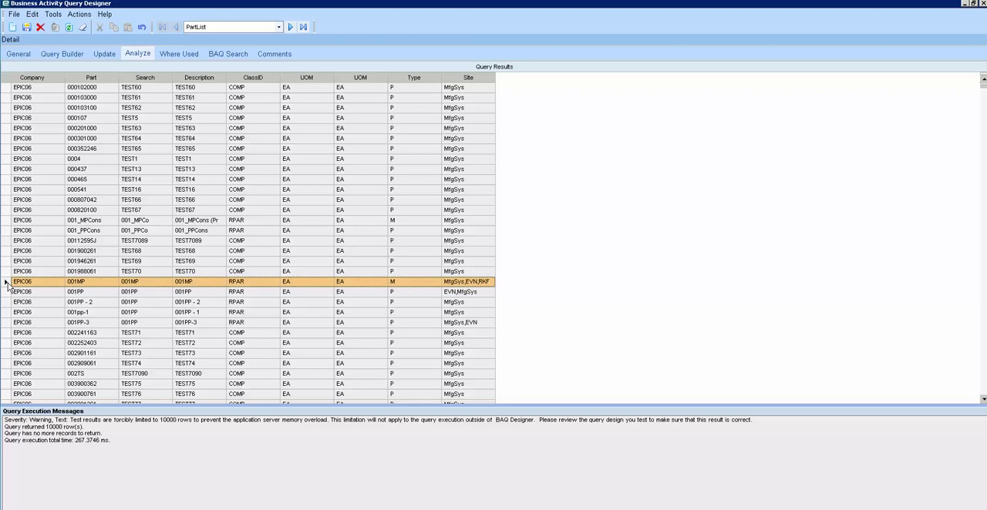